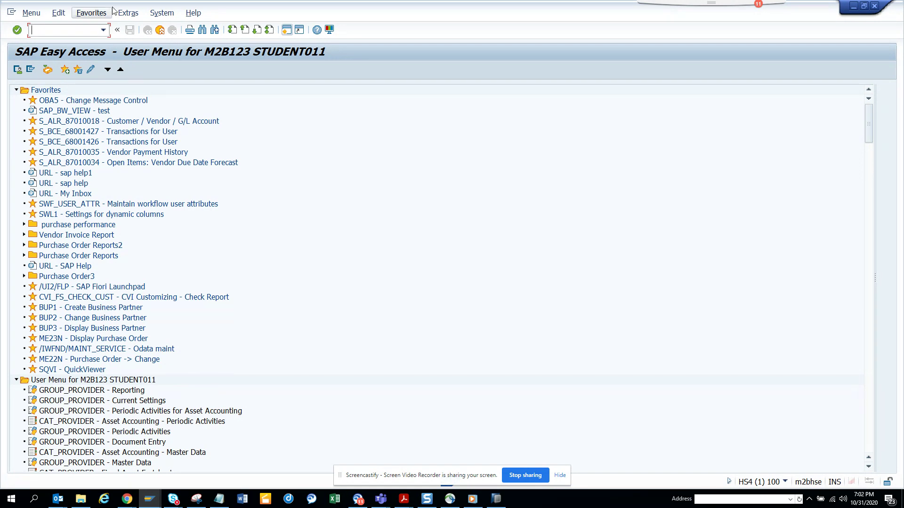
Step: Launch transaction FAGLL03 from the command field to reach the G/L line item selection screen
click(105, 30)
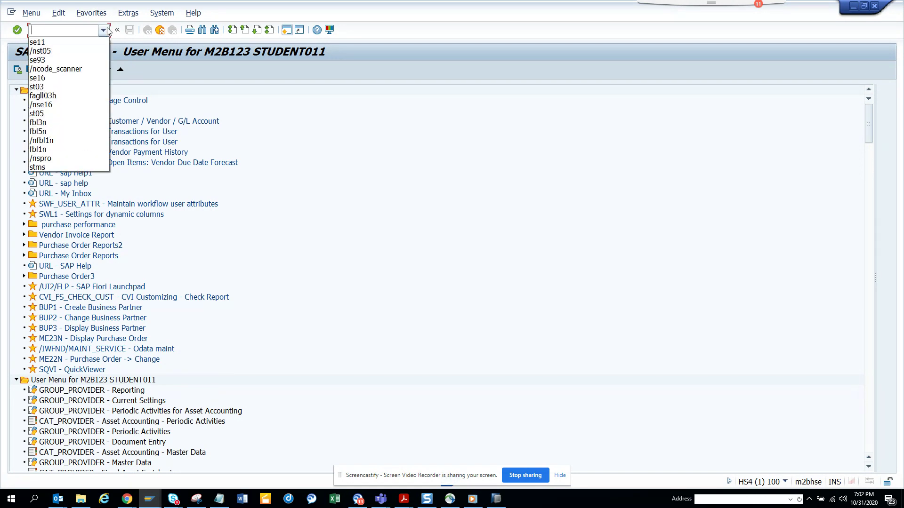
click(75, 30)
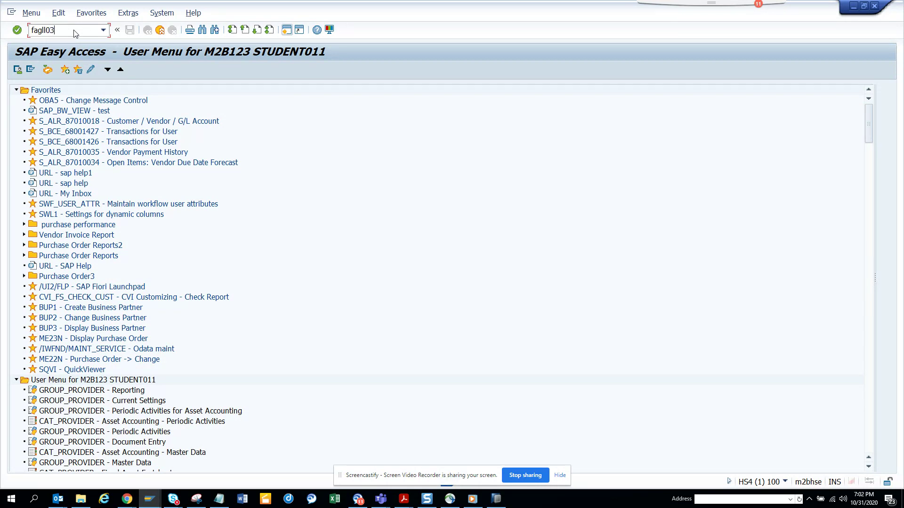
key(Return)
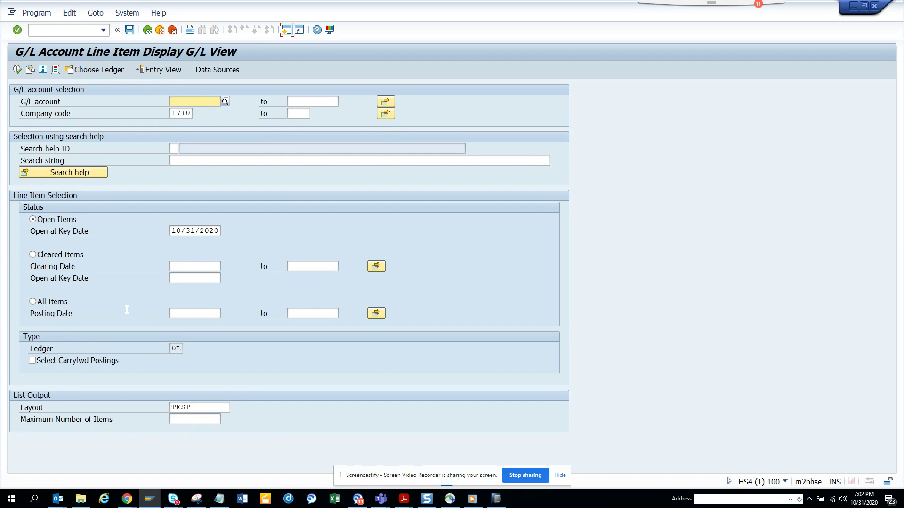
Step: Select All Items, then activate an SQL trace via ST05 in a new session and return
click(33, 301)
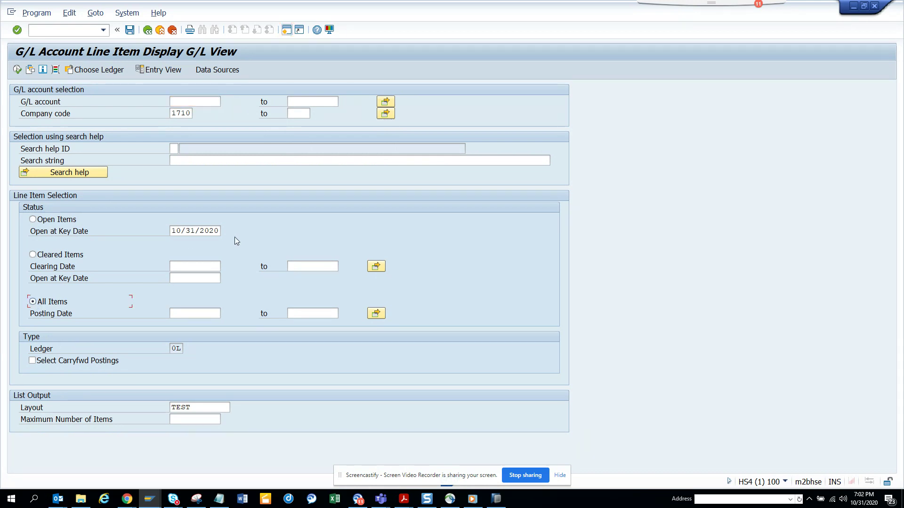
click(286, 30)
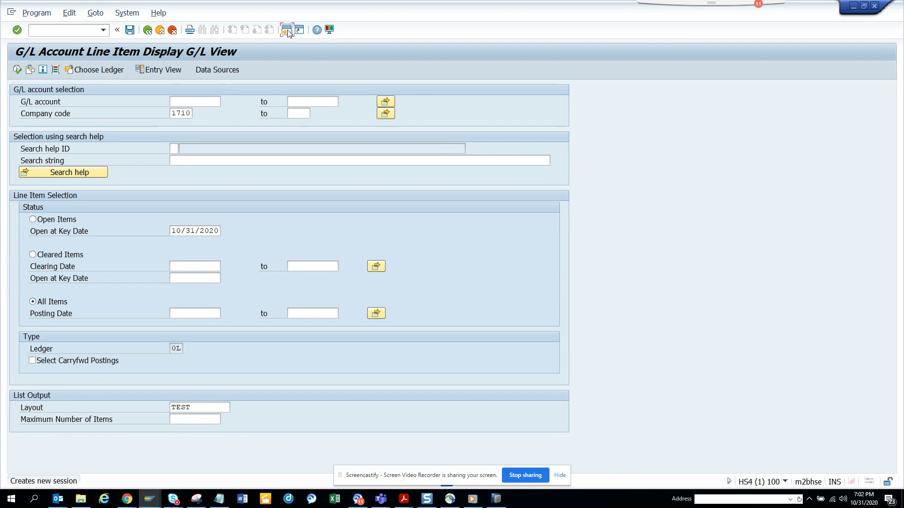
key(F3)
text(st05)
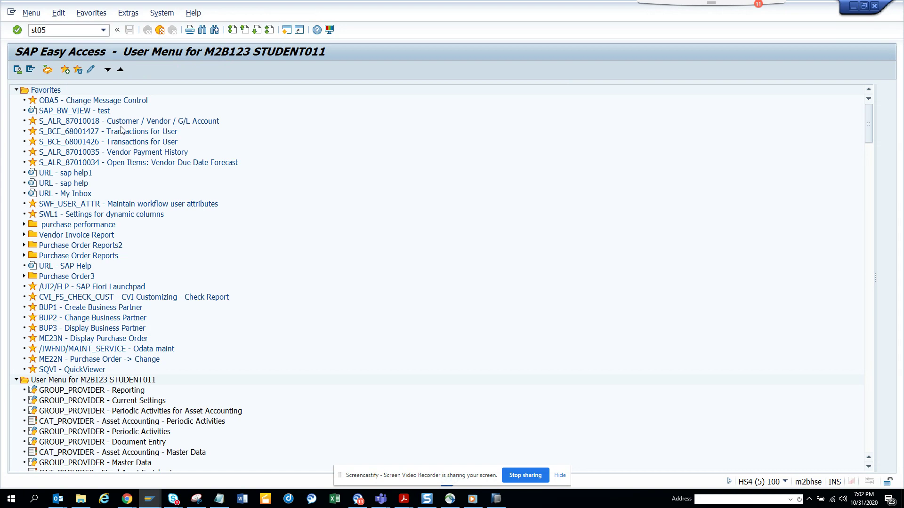
key(Return)
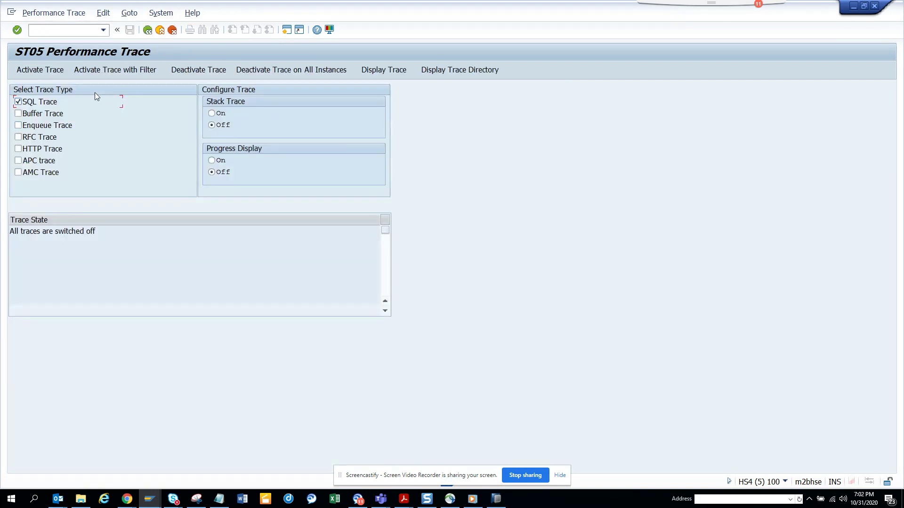
click(58, 75)
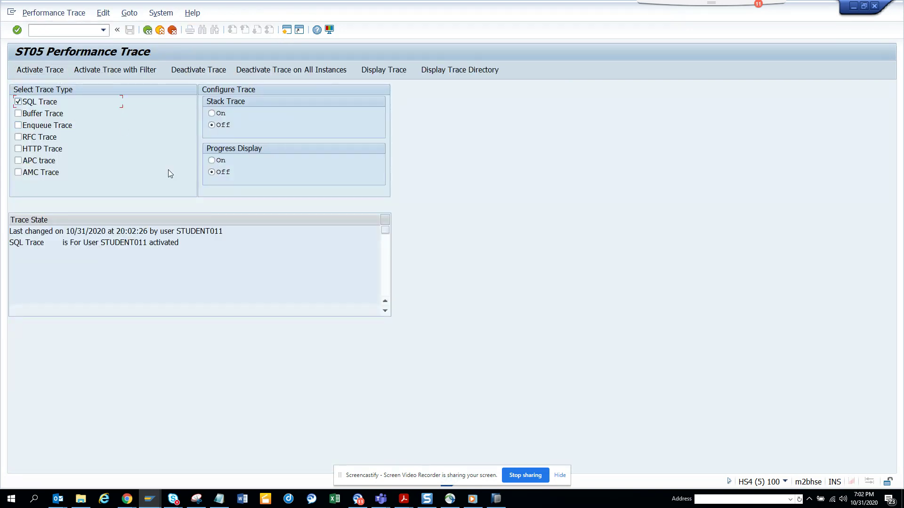
key(alt+Tab)
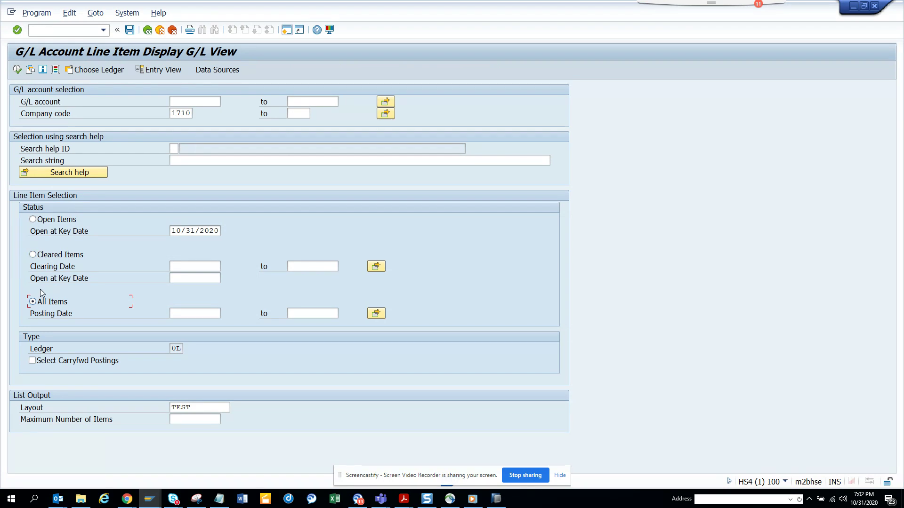
Step: Execute the FAGLL03 report, listing 5,696 G/L line items for company code 1710
click(16, 70)
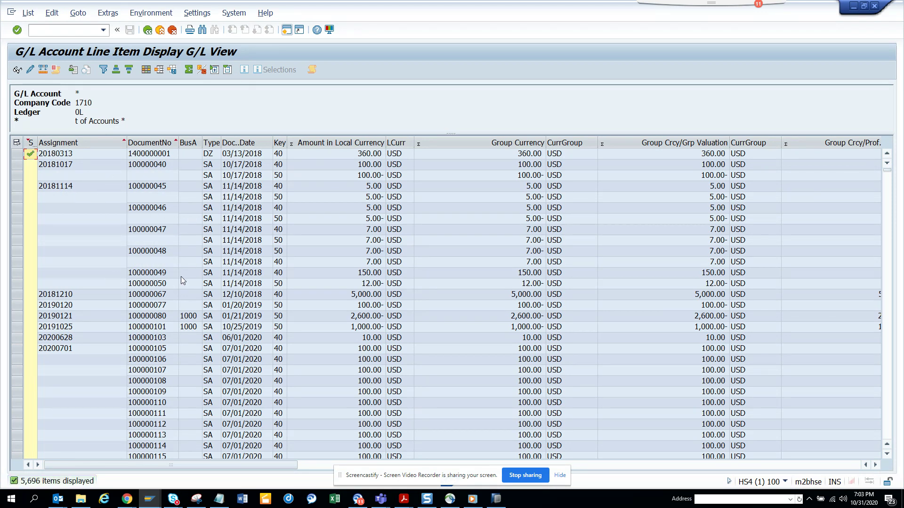
click(330, 196)
Step: Deactivate the SQL trace and display its records starting from 19:02:26
key(alt+Tab)
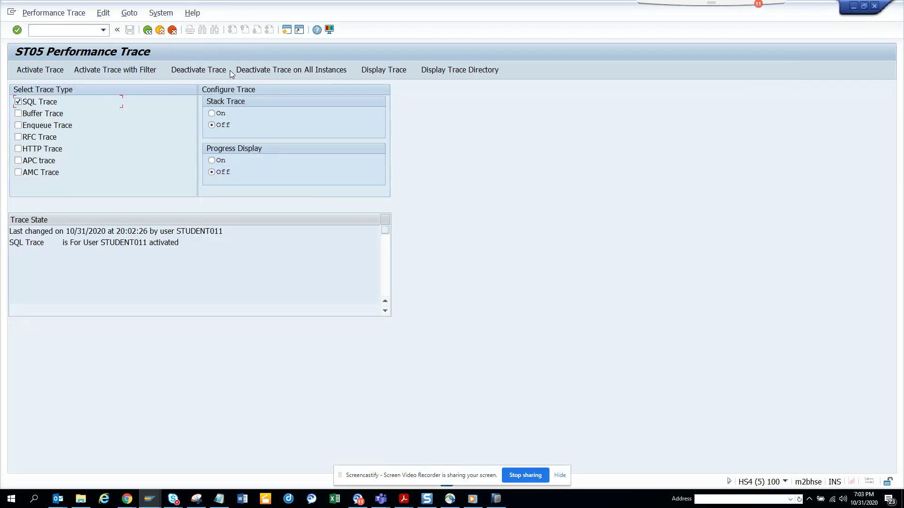
click(199, 69)
click(383, 69)
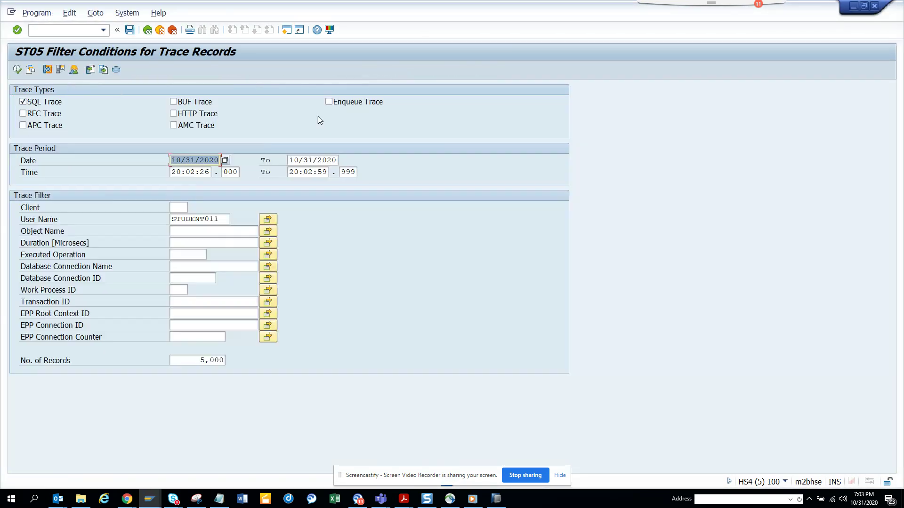
click(173, 173)
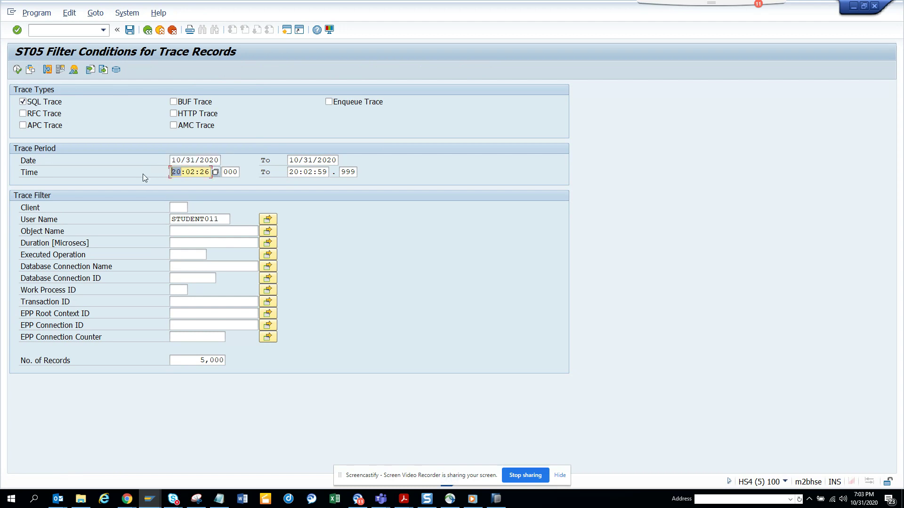
text(19)
click(18, 70)
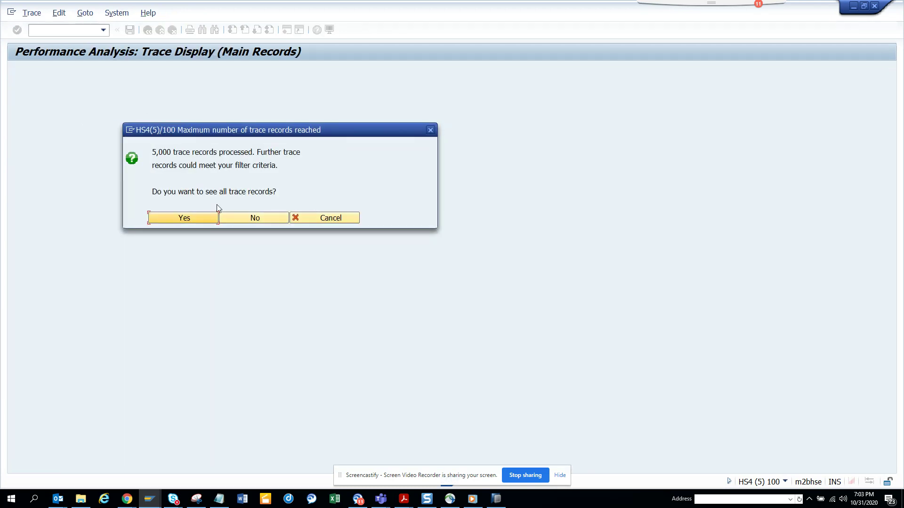
Step: Show all trace records beyond the limit and sort them by record count, highest first
click(204, 217)
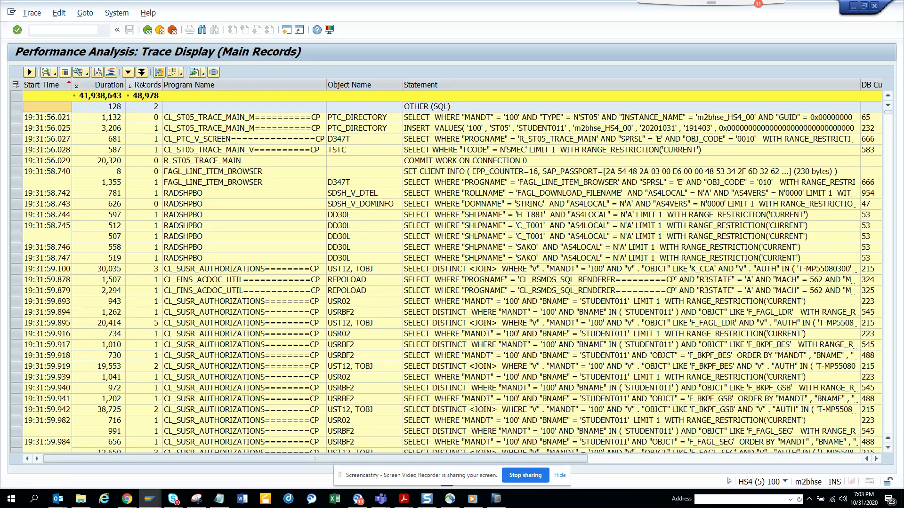
click(144, 87)
click(29, 73)
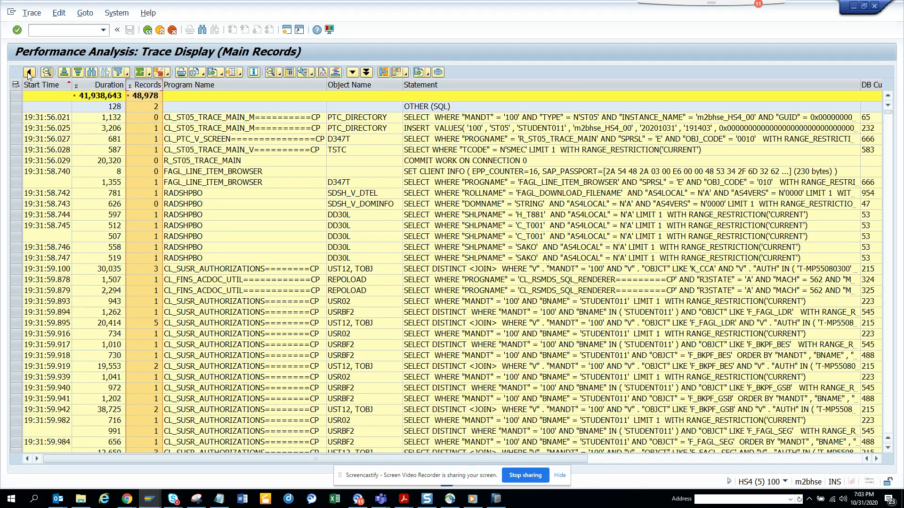
click(78, 72)
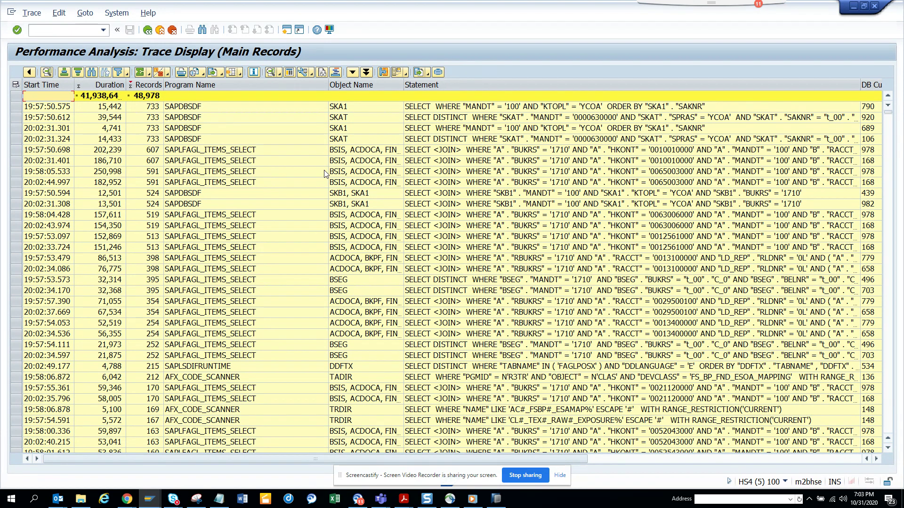
Step: Widen the Object Name column and review the BSIS, ACDOCA, FINSC_LEDGER_REP select records
click(351, 119)
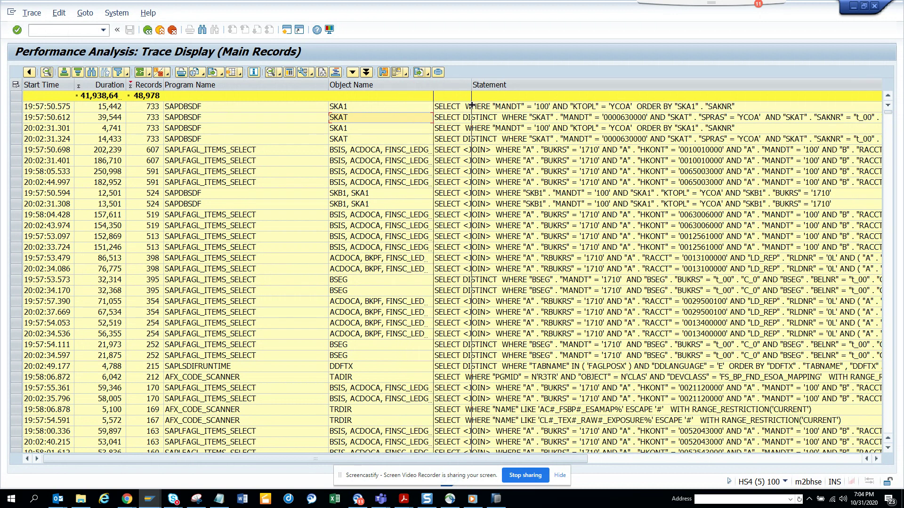
drag(403, 85, 472, 85)
click(432, 151)
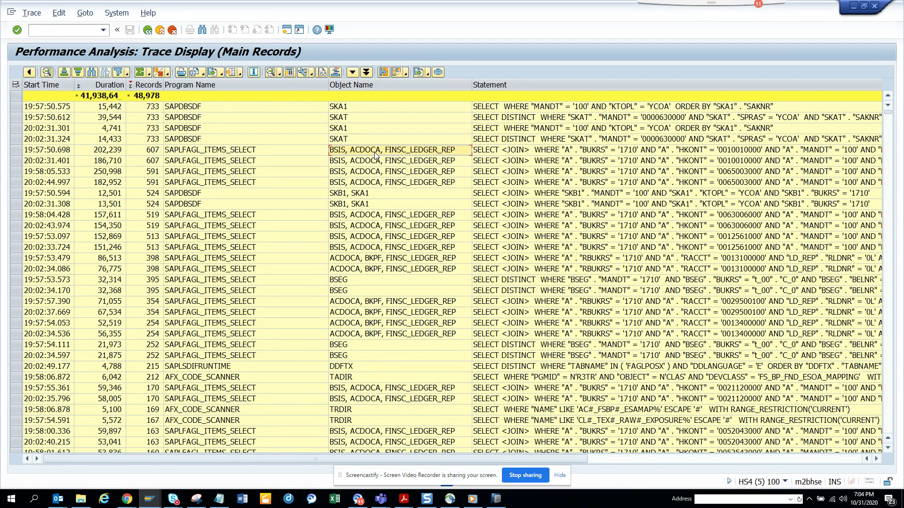
click(377, 161)
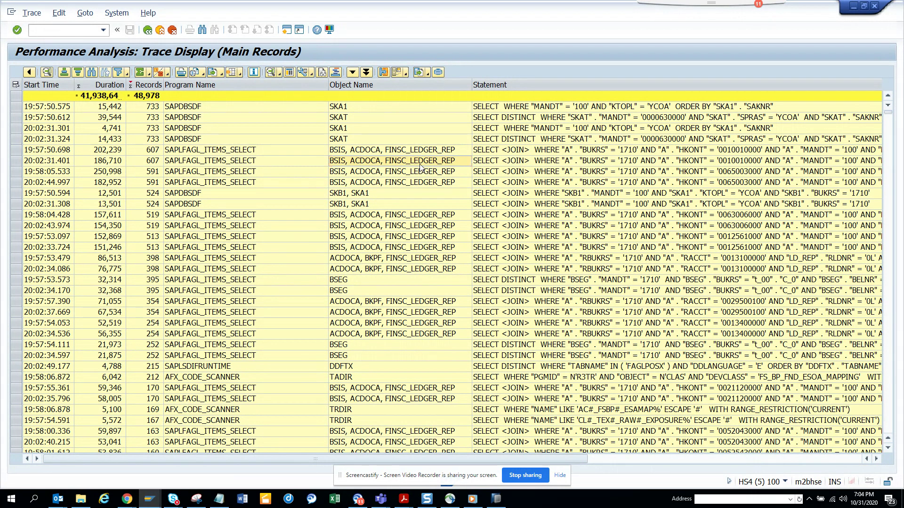
key(alt+Tab)
key(Tab)
key(Tab)
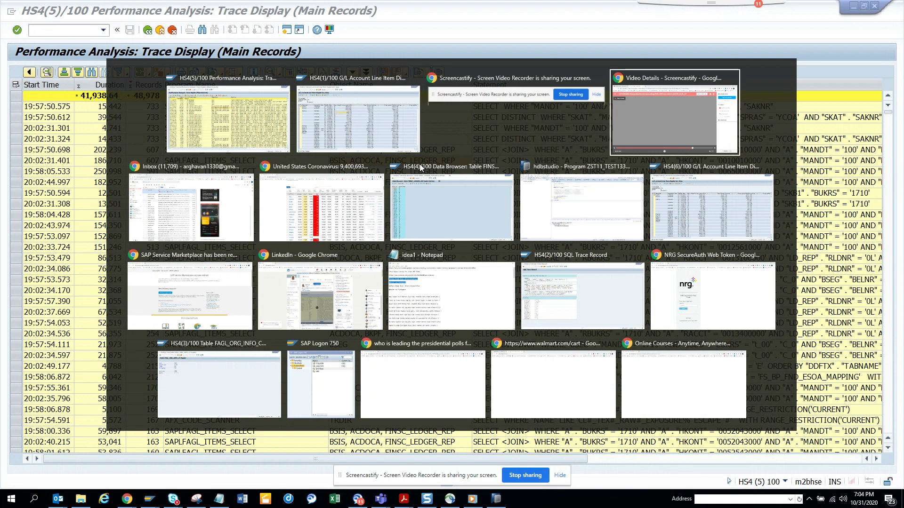
key(Tab)
key(Tab)
click(421, 198)
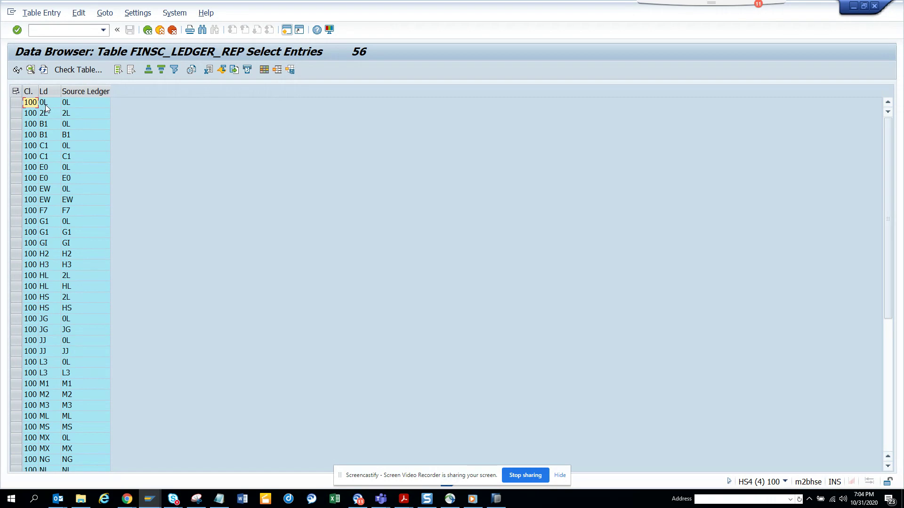
click(16, 103)
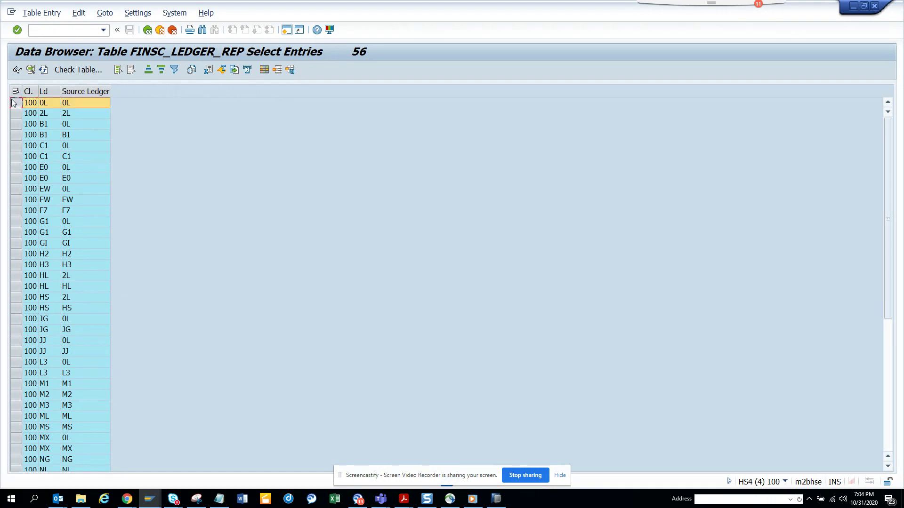
click(18, 69)
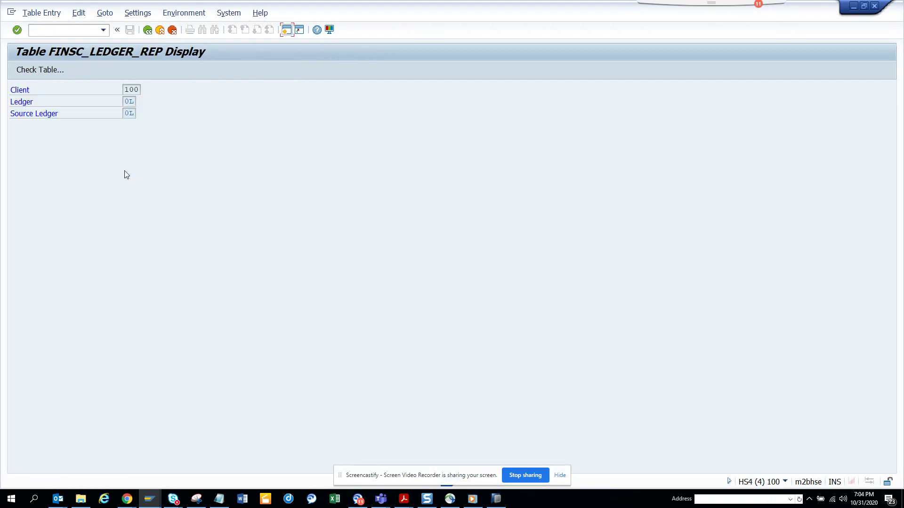
click(129, 113)
key(alt+Tab)
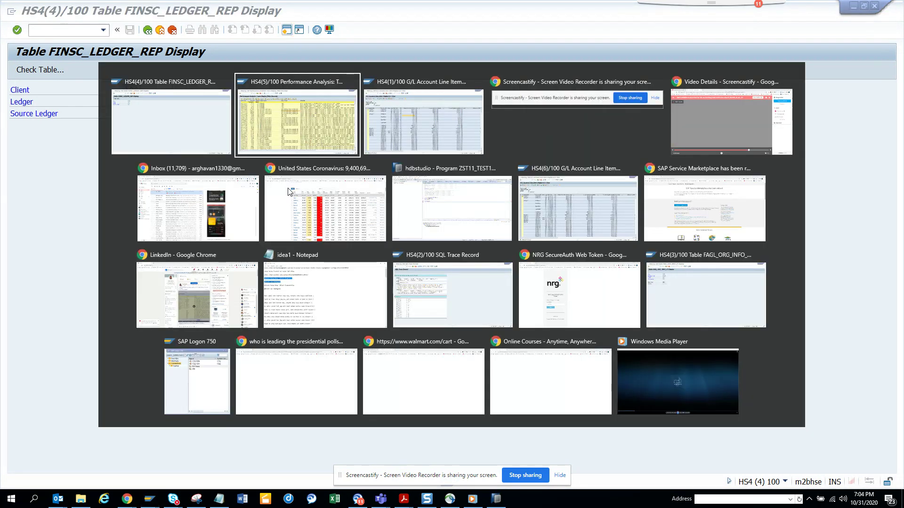
key(alt+Tab)
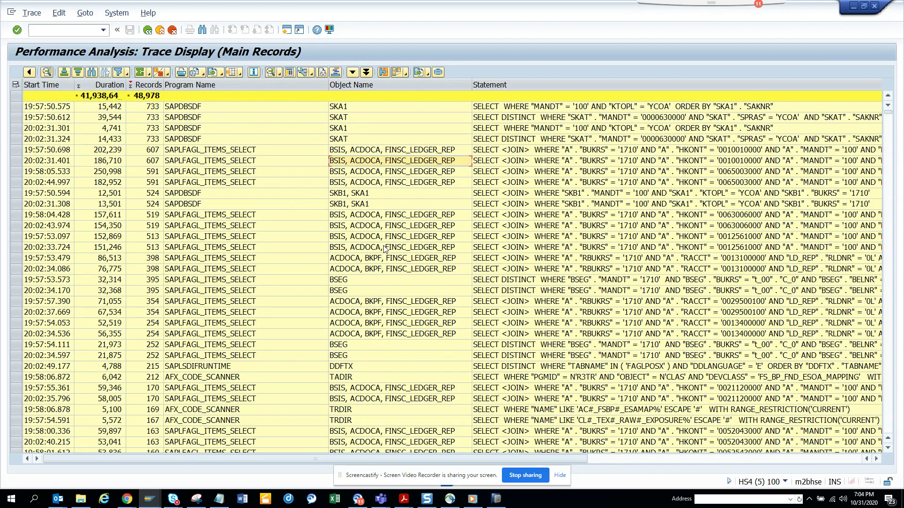
click(384, 237)
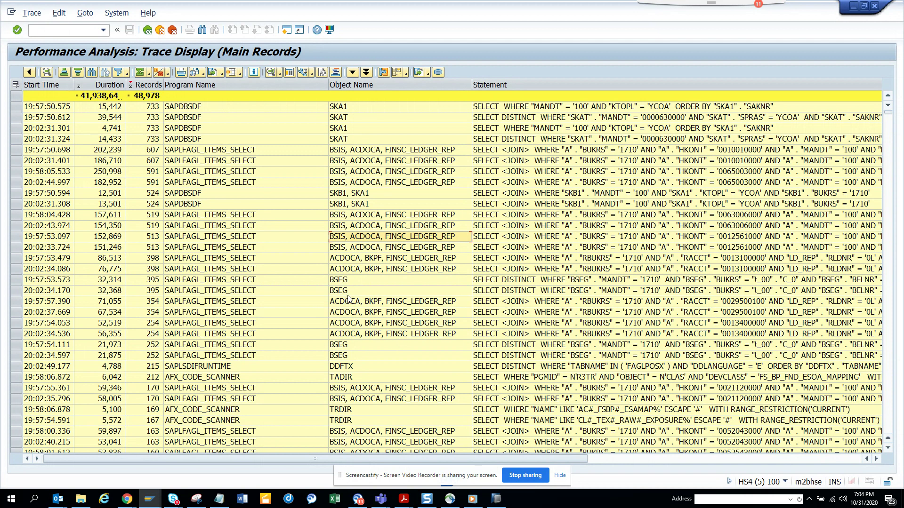
click(357, 389)
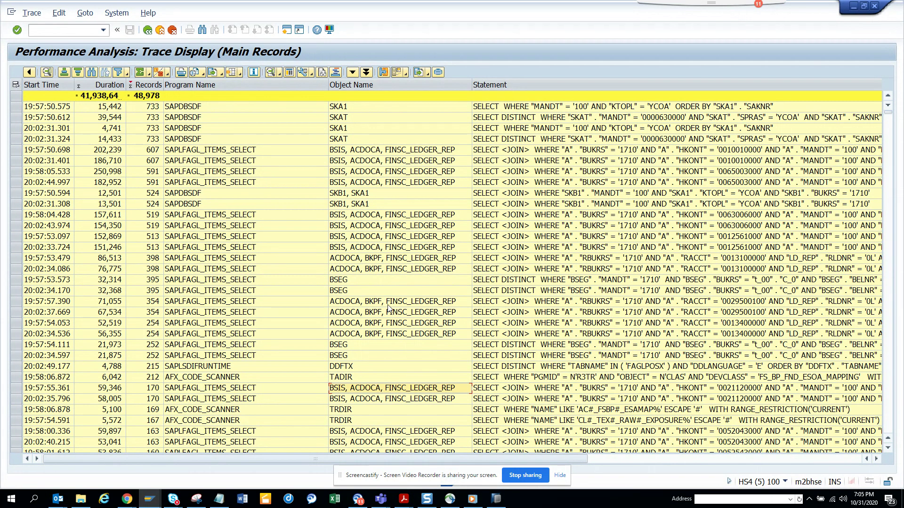
key(Page_Down)
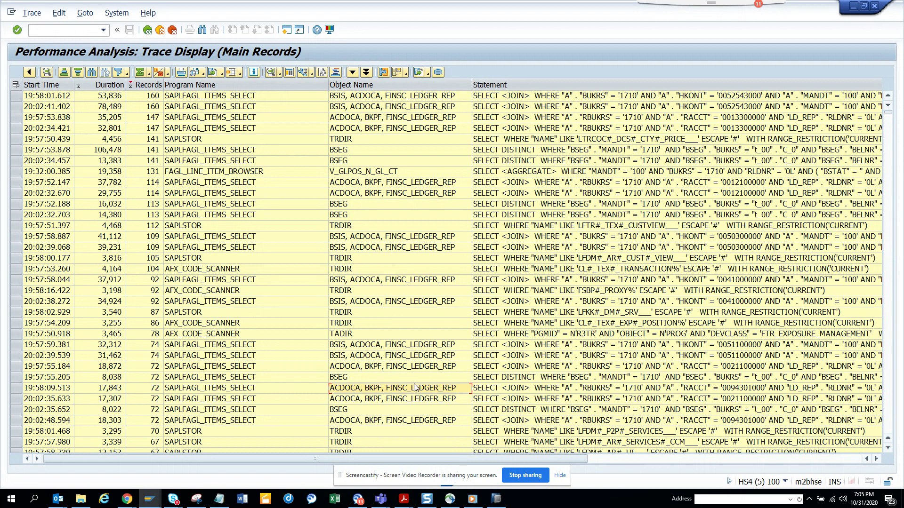
key(Page_Down)
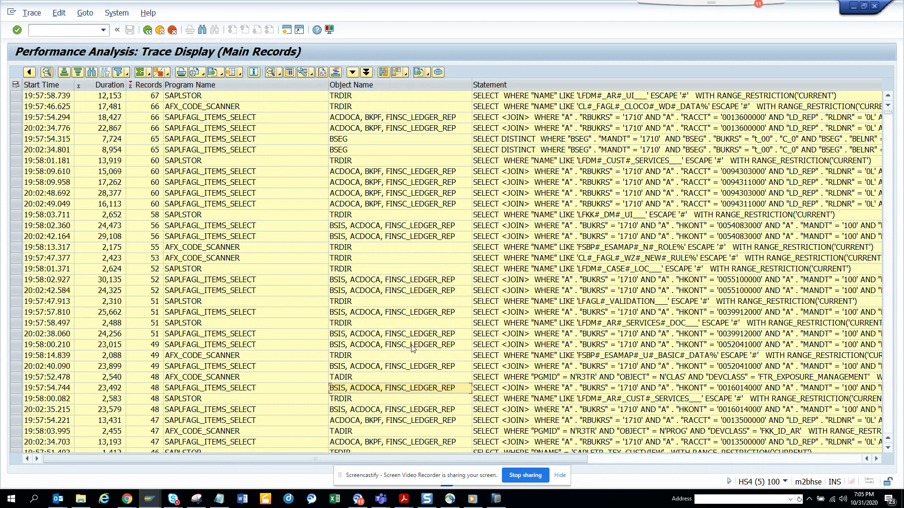
click(394, 378)
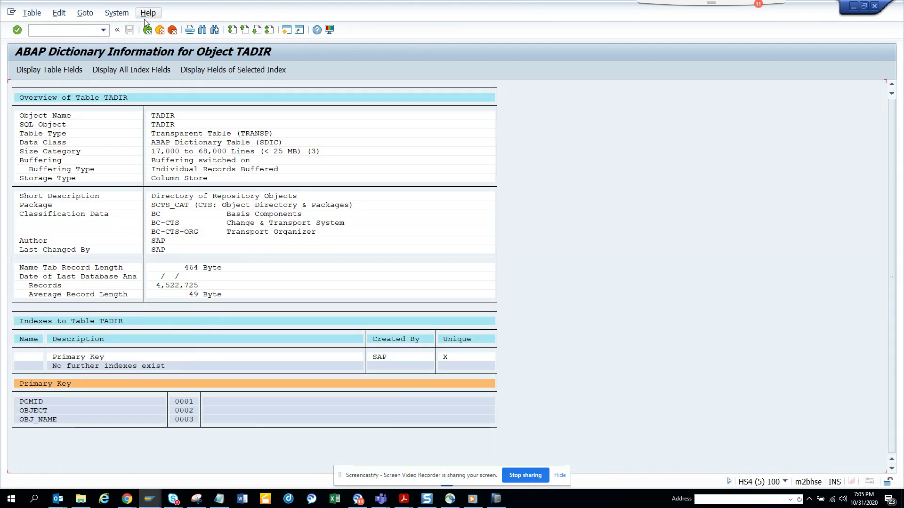
click(148, 29)
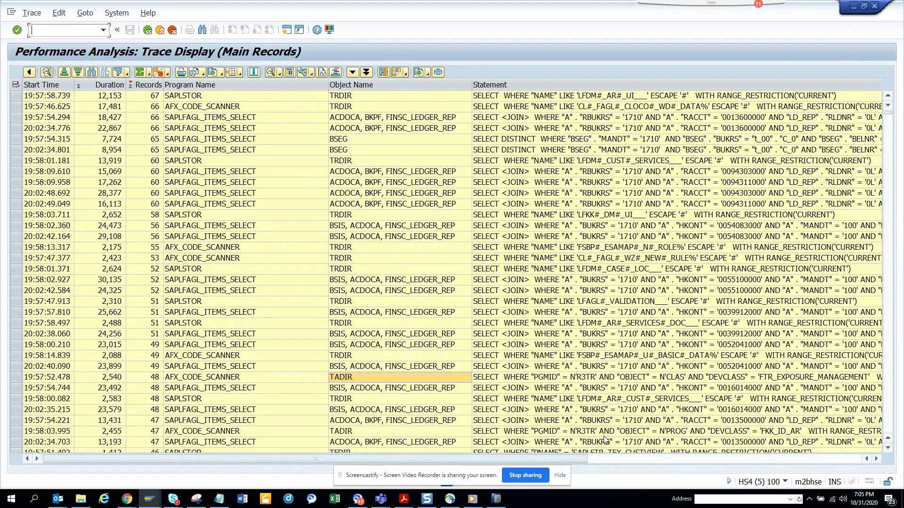
double_click(702, 442)
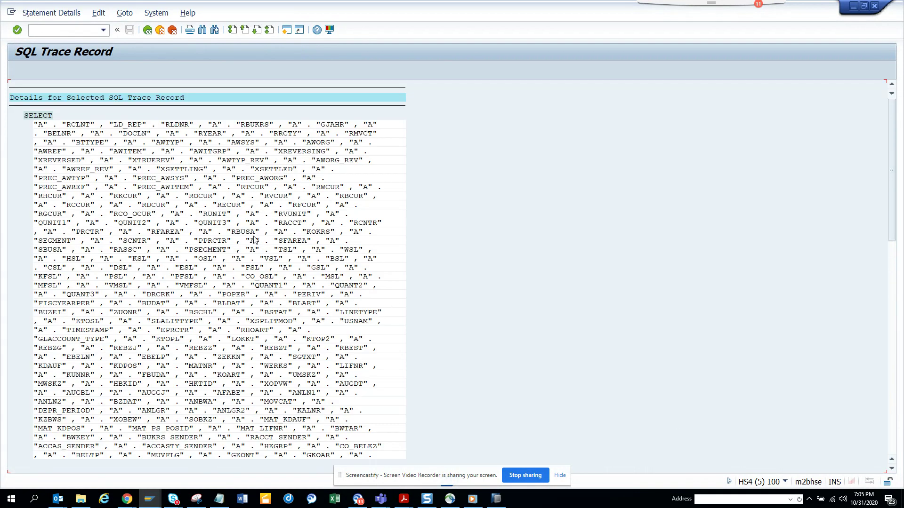
scroll(254, 241, down, 10)
scroll(253, 240, down, 10)
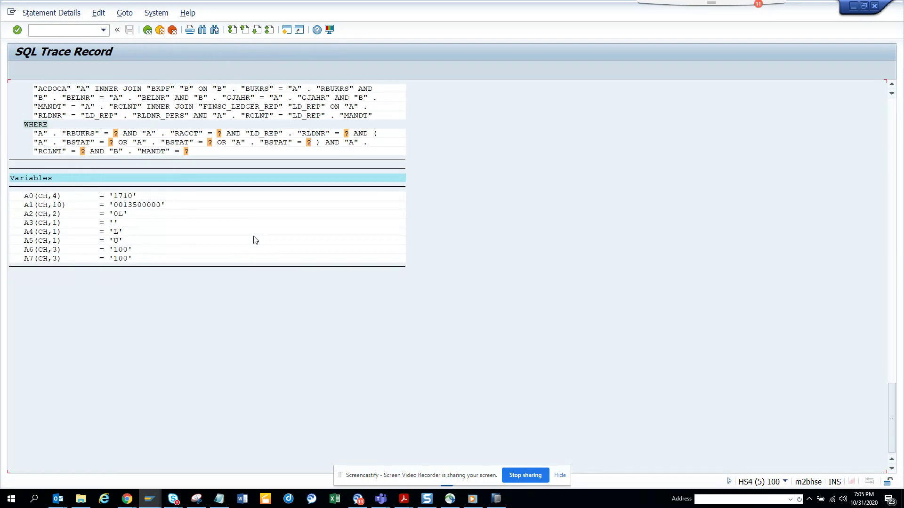
scroll(253, 240, up, 10)
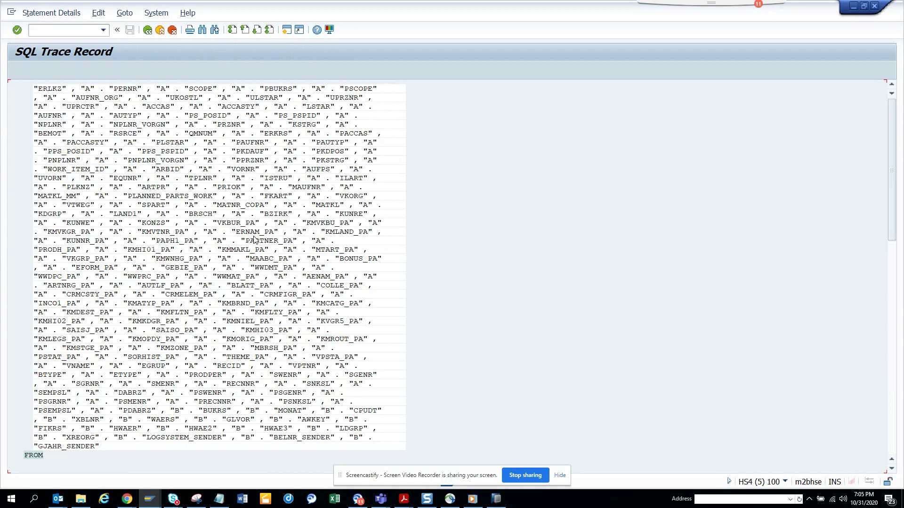
scroll(253, 240, up, 10)
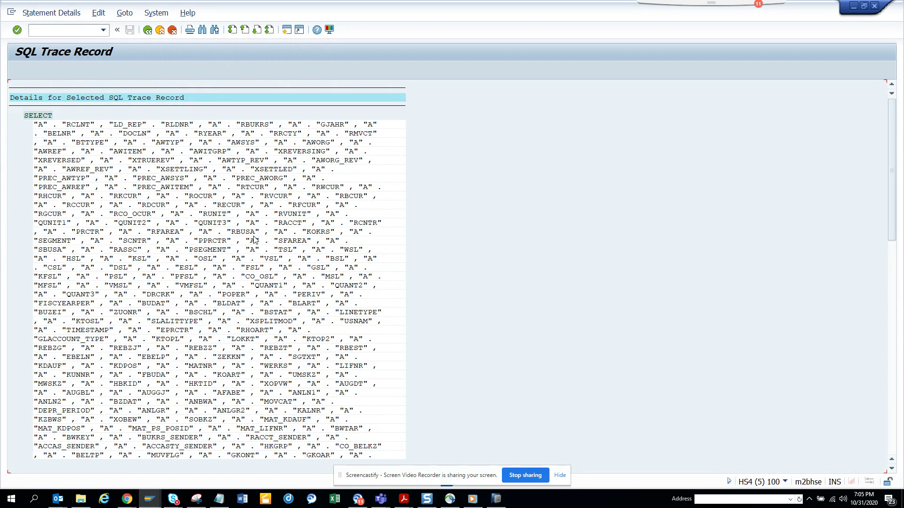
Step: Return from the SQL statement details to the trace records list
click(148, 30)
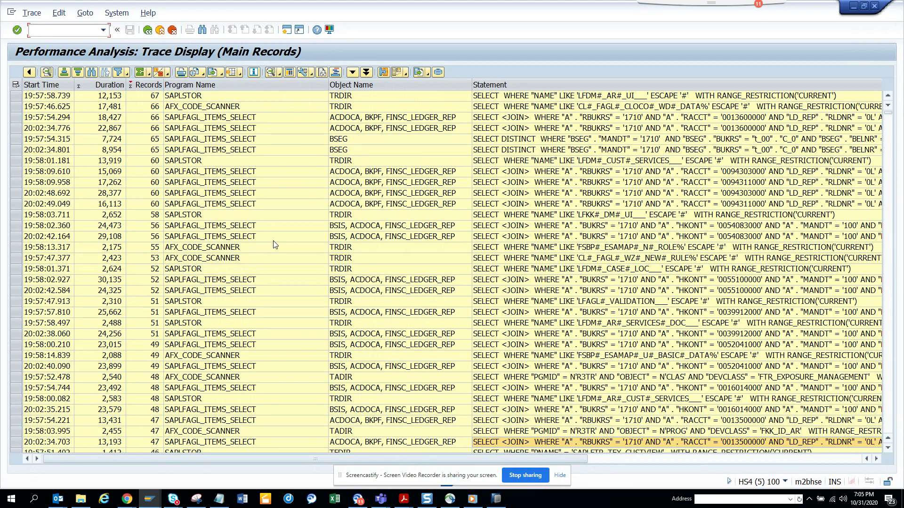